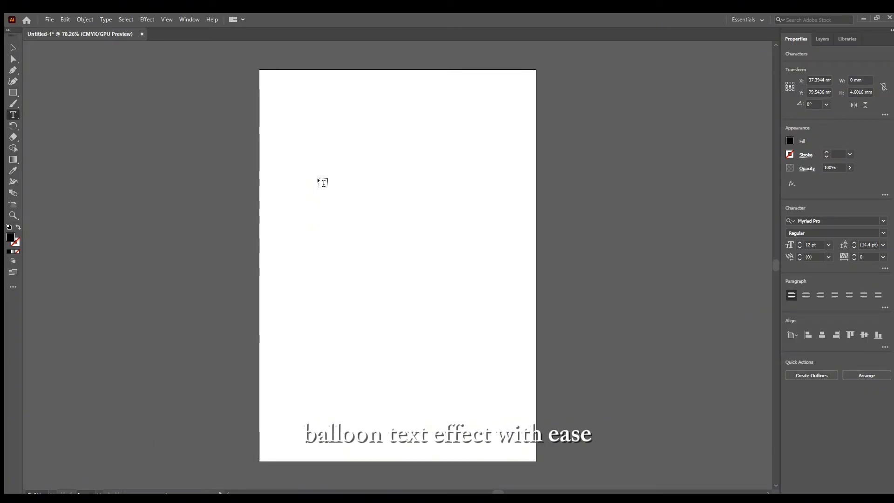
Step: Add the text "Boy" to the artboard and enlarge it to about 265 pt
text(B)
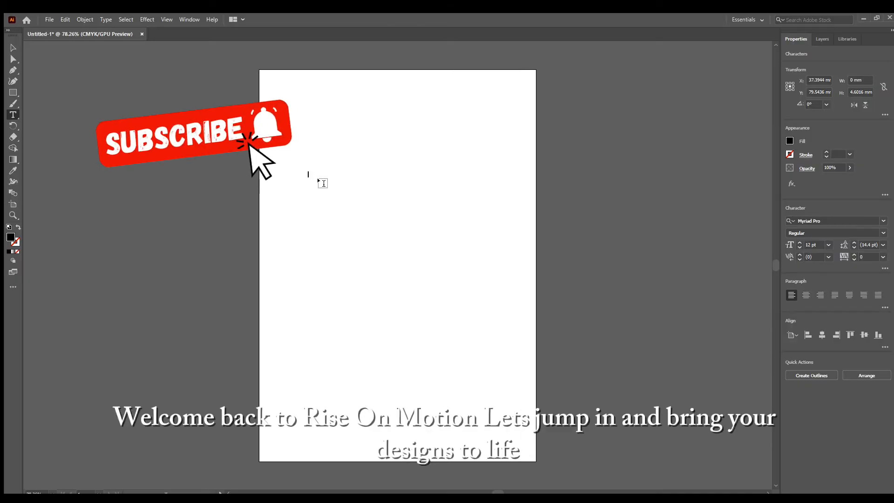
text(oy)
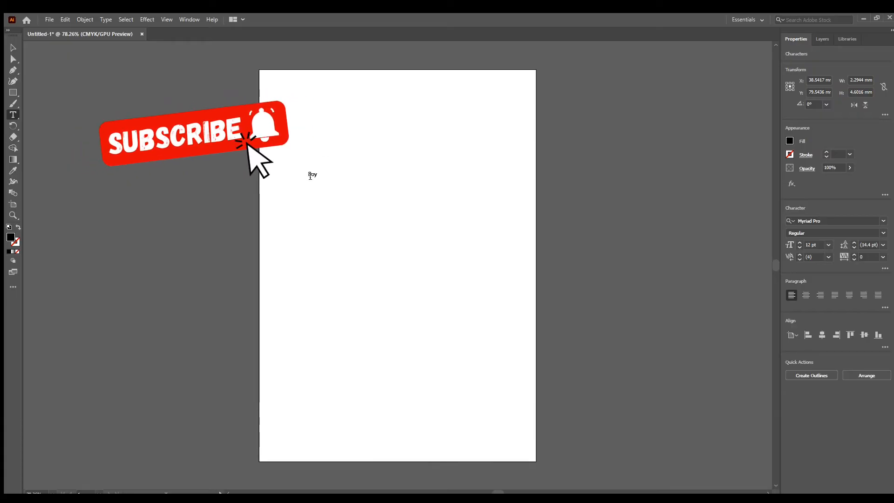
double_click(312, 175)
key(Escape)
drag(318, 178, 482, 283)
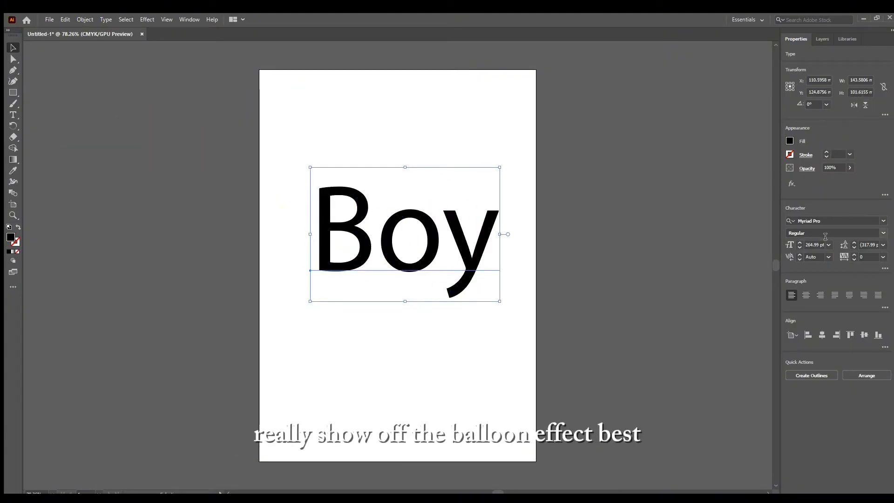
click(871, 222)
click(883, 221)
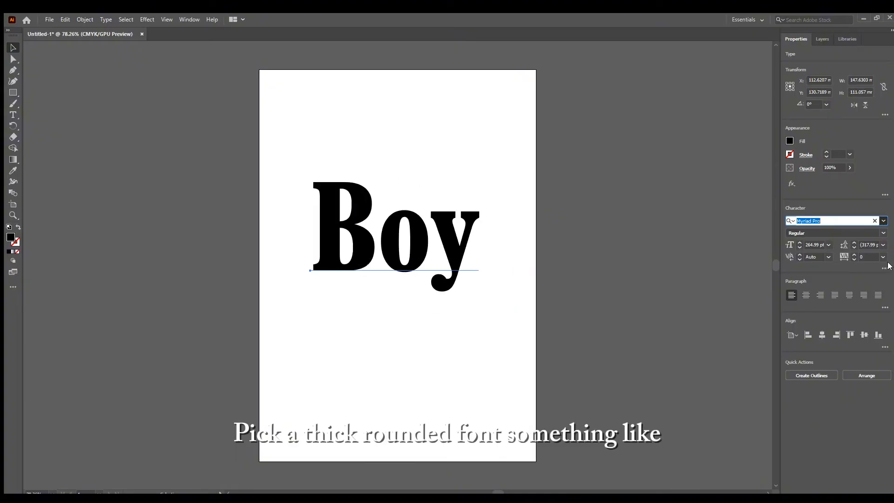
click(593, 230)
click(457, 253)
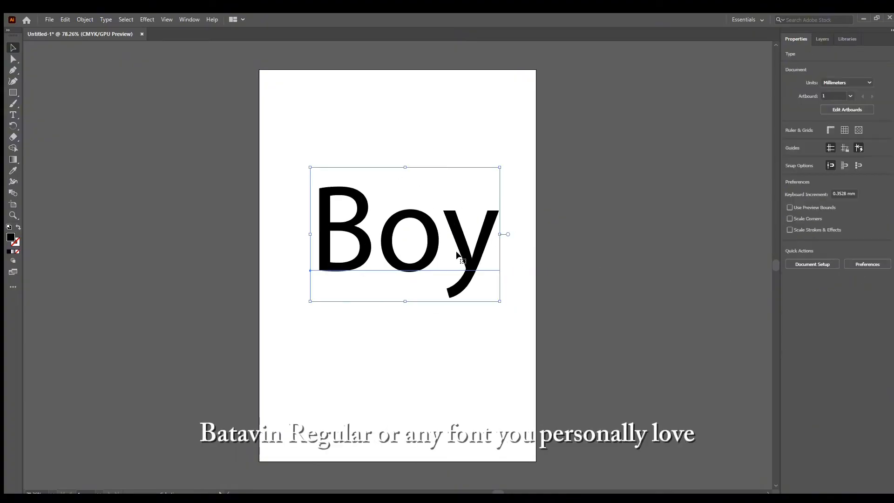
key(Delete)
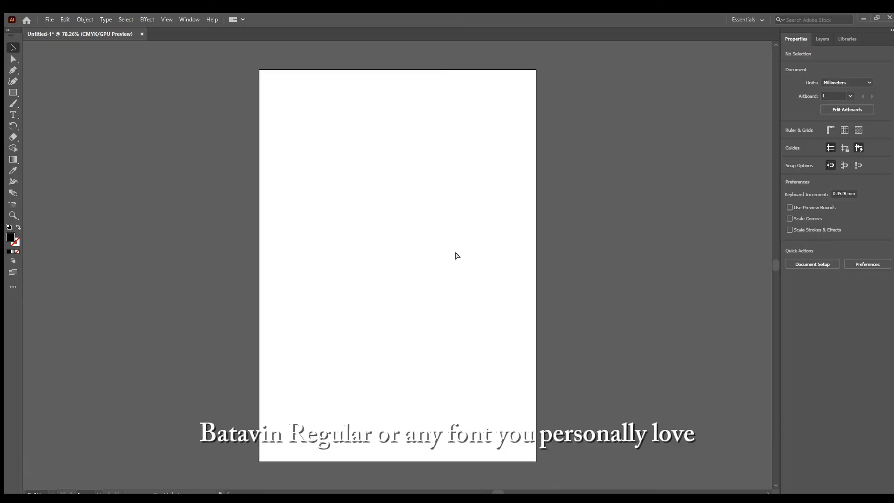
key(ctrl+z)
Step: Shorten the text to the single letter "B"
double_click(443, 241)
key(ctrl+a)
click(481, 256)
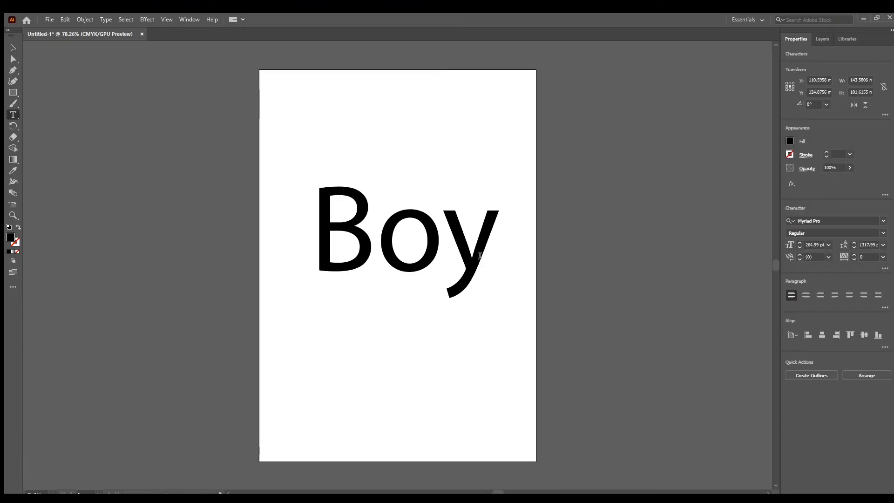
key(BackSpace)
key(BackSpace)
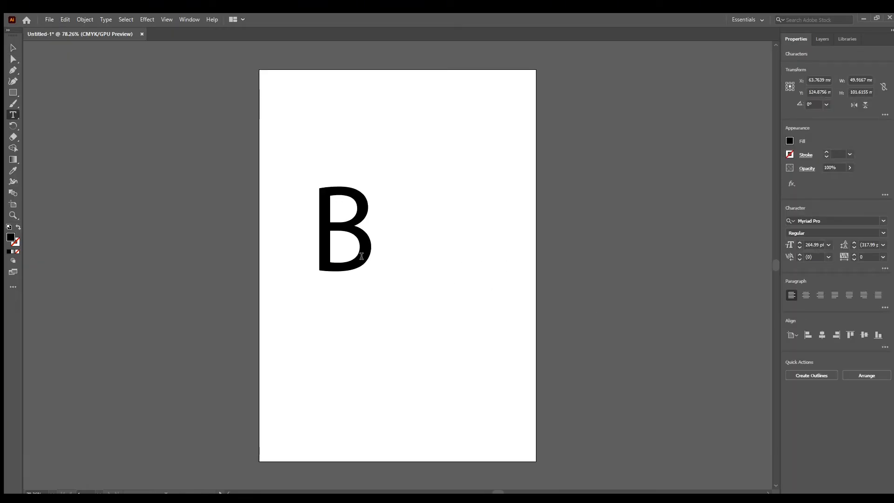
Step: Change the font of the letter B to Batavin Regular
key(ctrl+a)
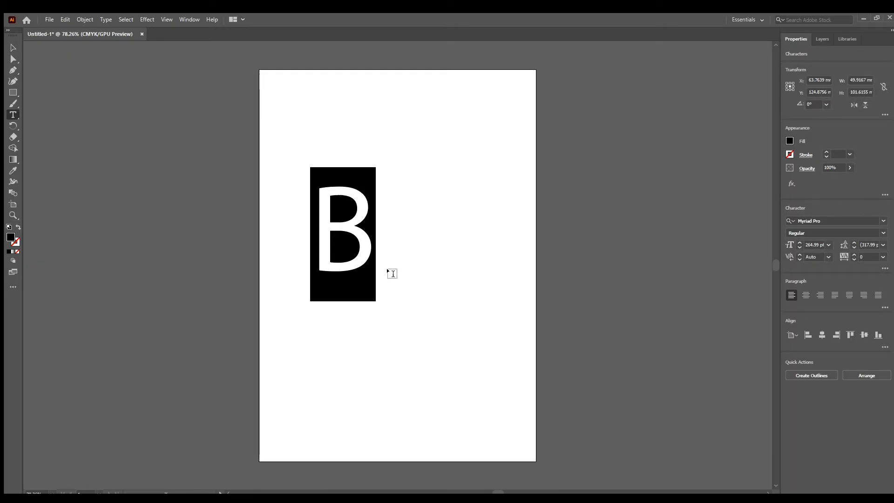
click(823, 222)
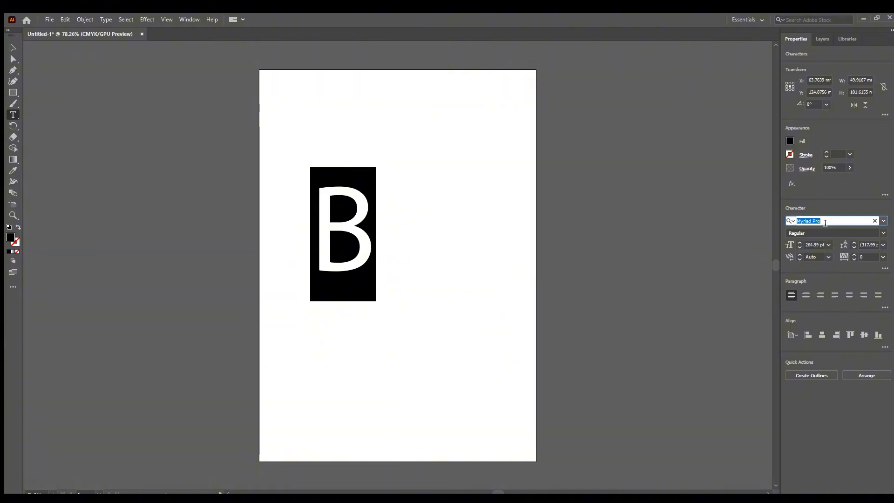
click(884, 221)
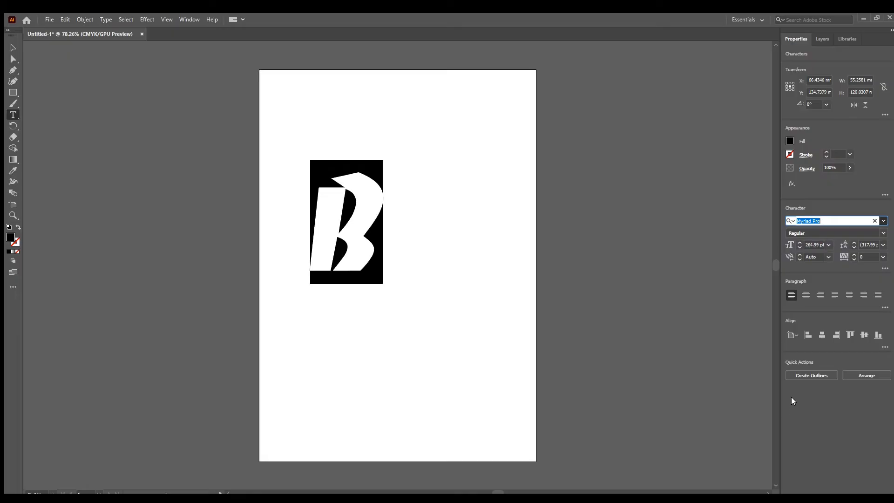
click(792, 410)
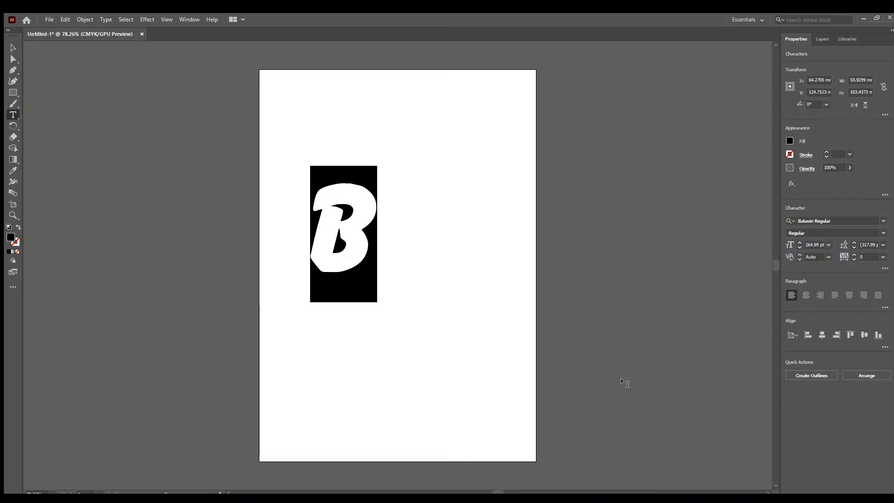
Step: Enlarge the letter B to about 328 pt and deselect it
click(388, 258)
click(376, 254)
double_click(332, 224)
key(Escape)
drag(378, 303, 441, 328)
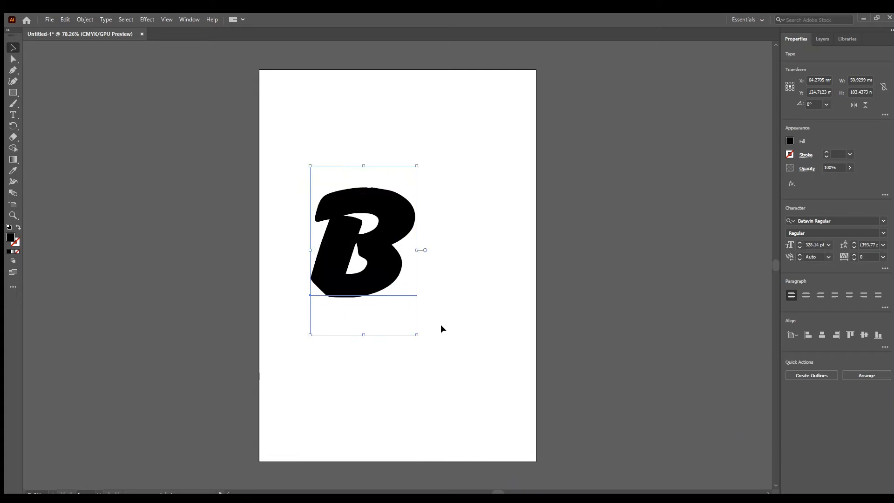
click(582, 295)
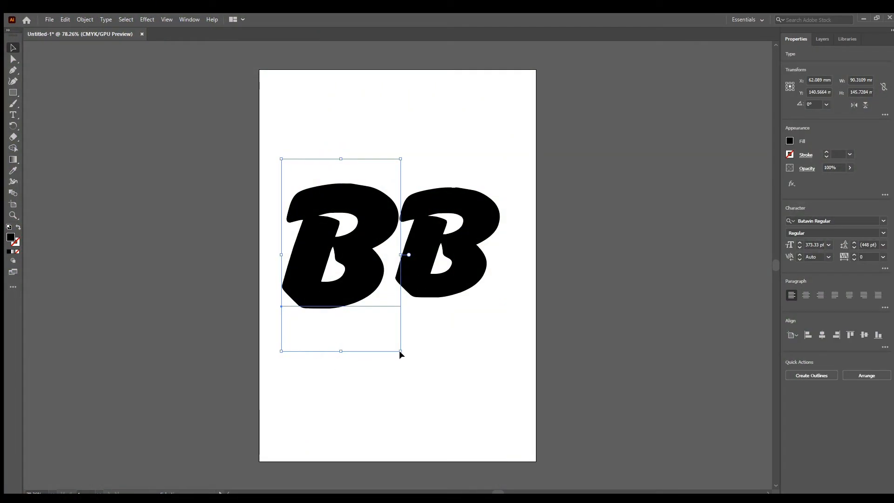
Step: Enlarge the first B to about 385 pt and tilt it slightly counterclockwise
drag(398, 356, 397, 344)
drag(380, 314, 372, 313)
mouse_move(399, 350)
mouse_down()
mouse_move(405, 343)
mouse_move(379, 334)
mouse_move(407, 339)
mouse_up()
Step: Move the second B so it overlaps the first one and replace its letter with "O"
drag(448, 279, 401, 301)
double_click(400, 300)
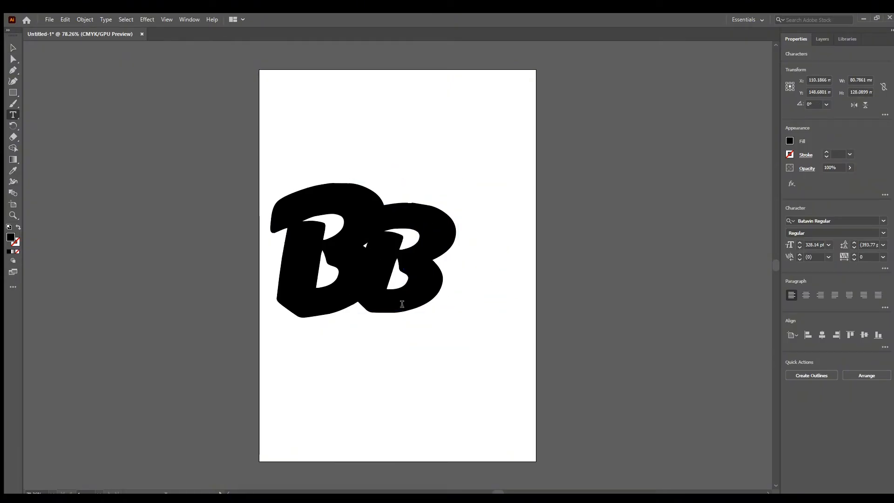
double_click(420, 258)
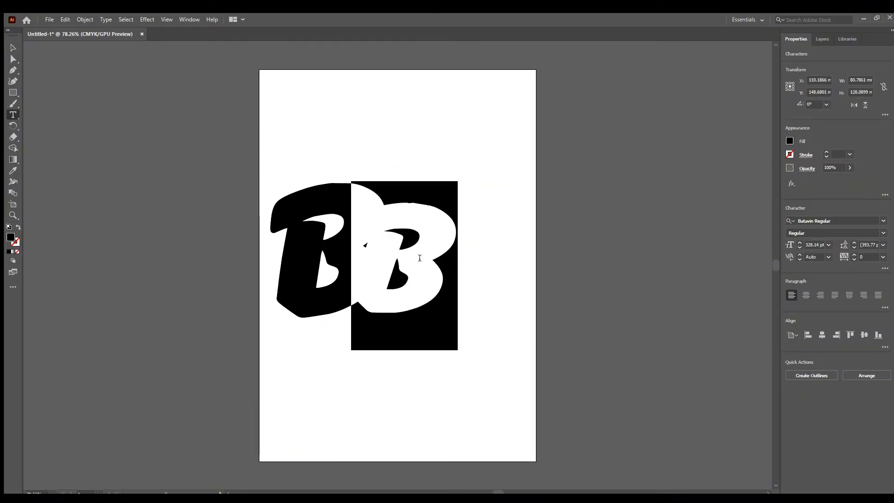
text(O)
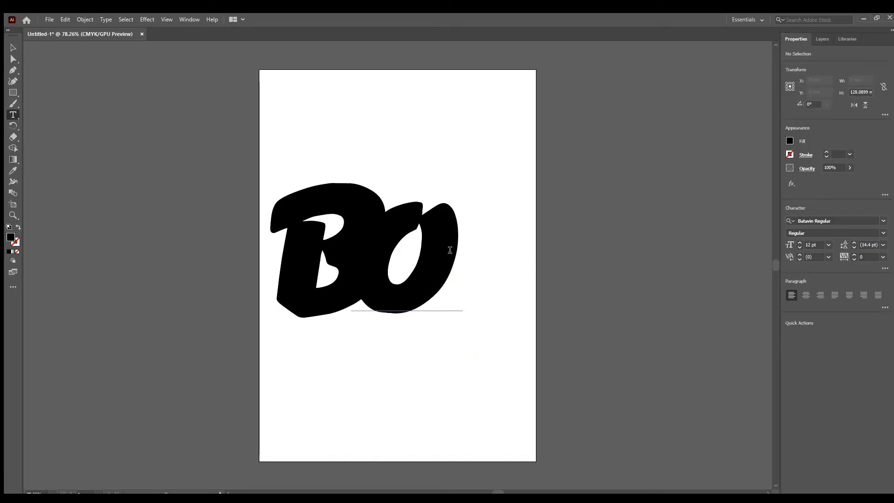
double_click(405, 227)
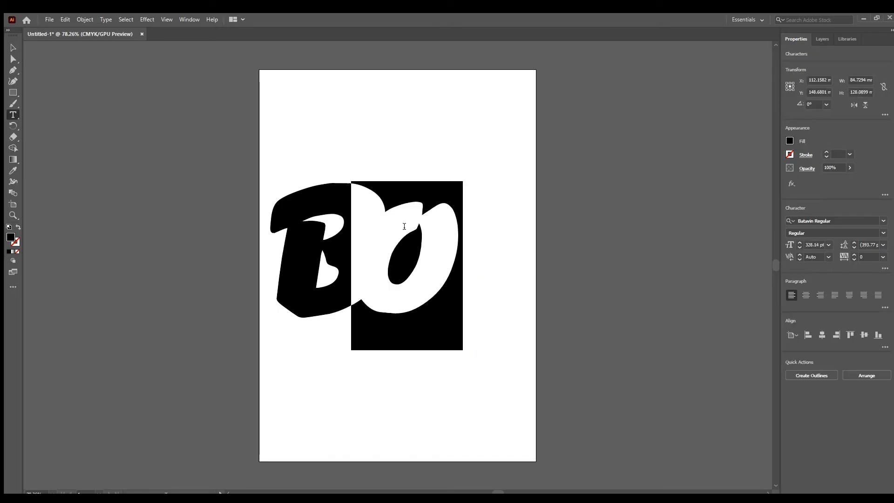
ctrl+click(549, 269)
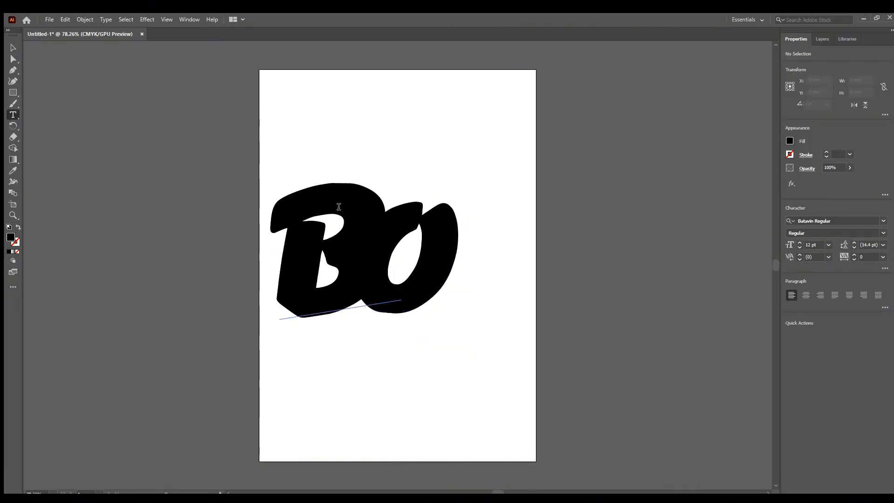
Step: Select all three letters of the word and fill them with bright blue
double_click(330, 206)
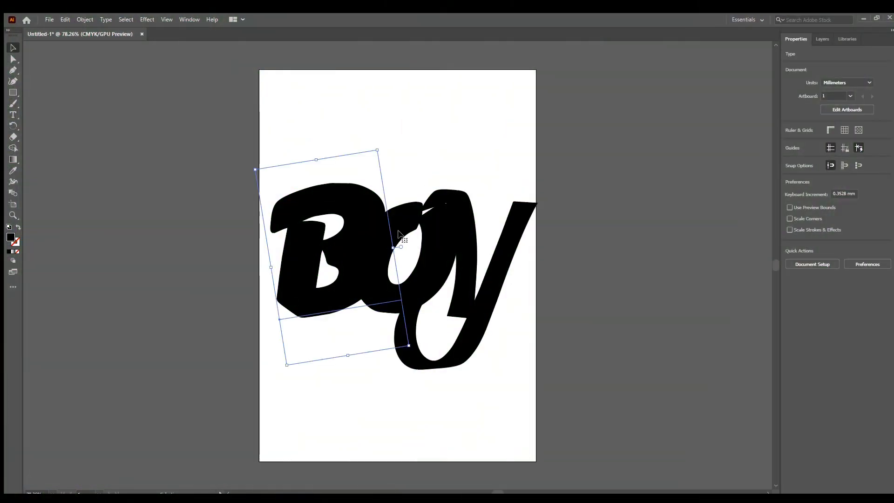
shift+click(399, 231)
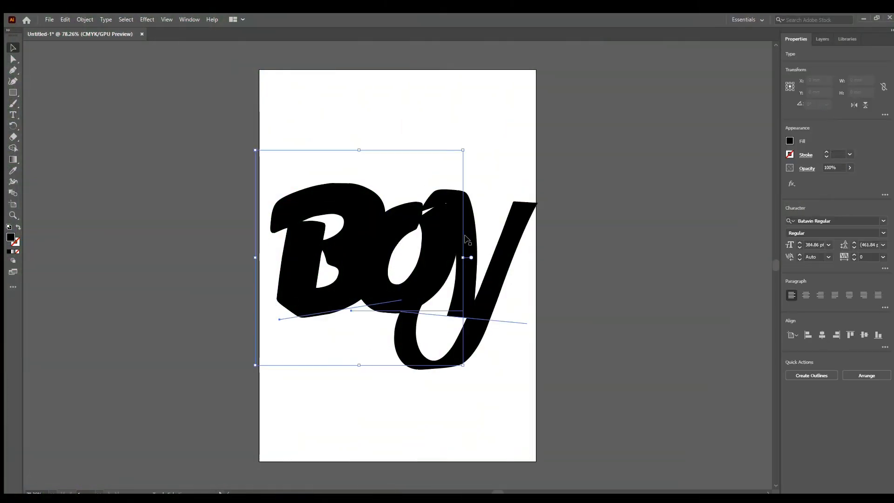
shift+click(493, 228)
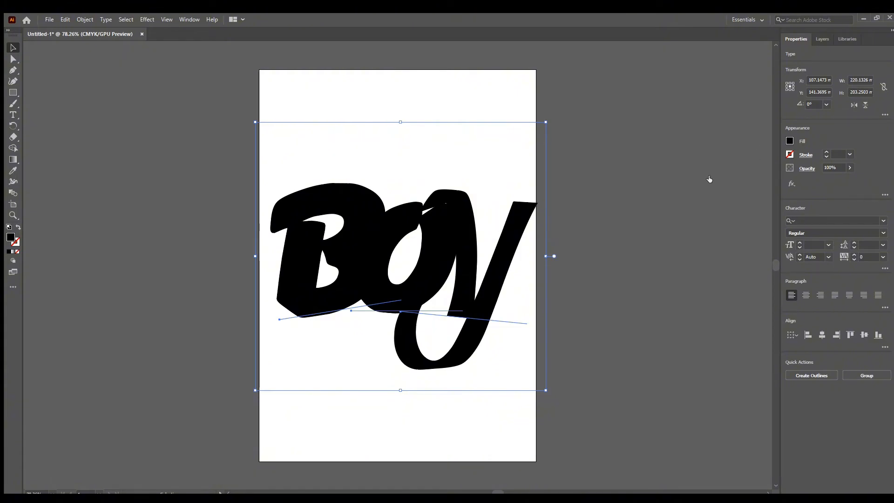
click(736, 172)
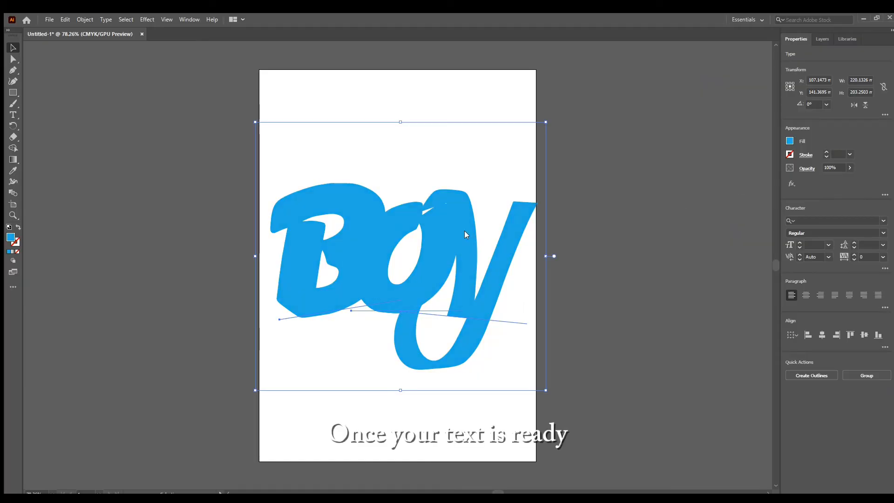
click(733, 237)
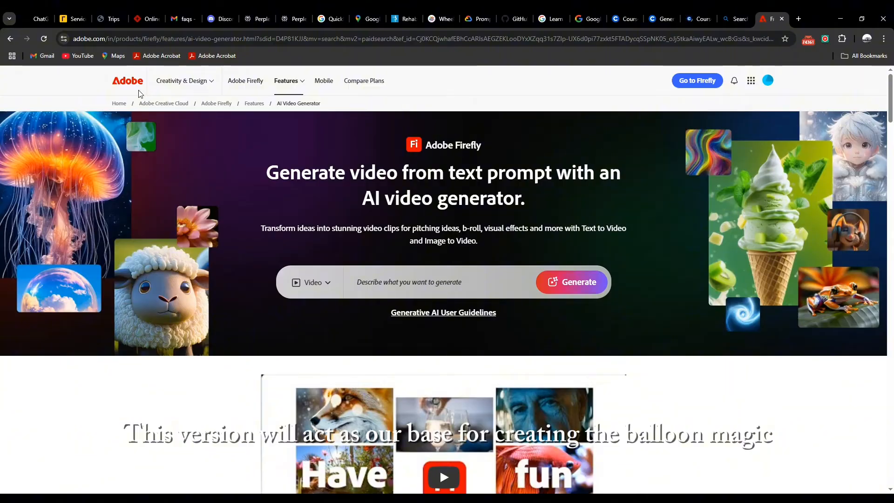
Step: Switch to the browser and open the Adobe Firefly AI Video Generator page
click(131, 37)
text(firel)
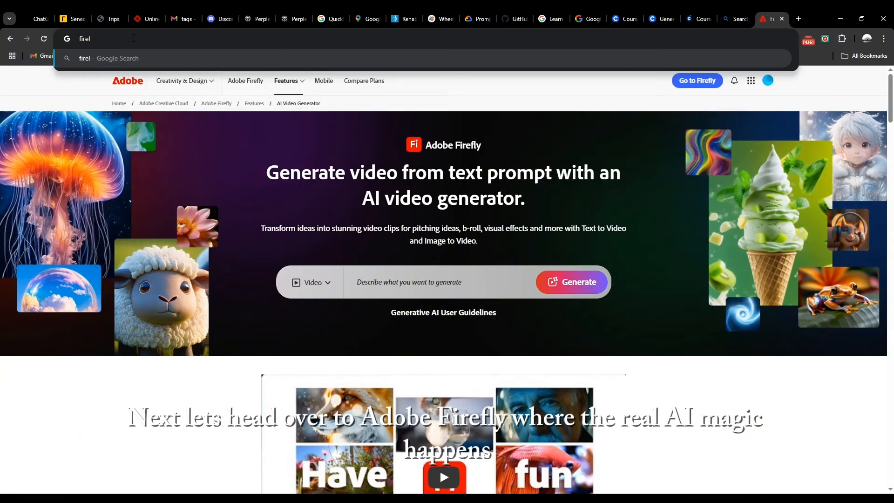
key(BackSpace)
key(Up)
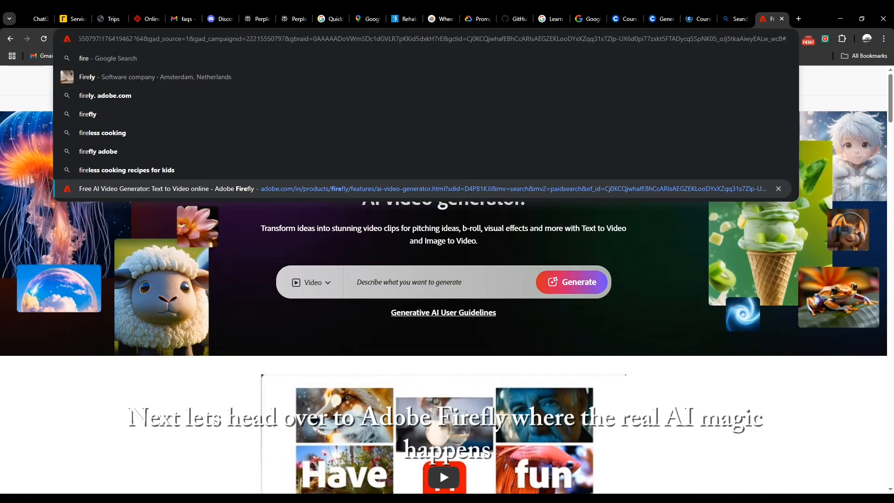
key(Down)
click(334, 190)
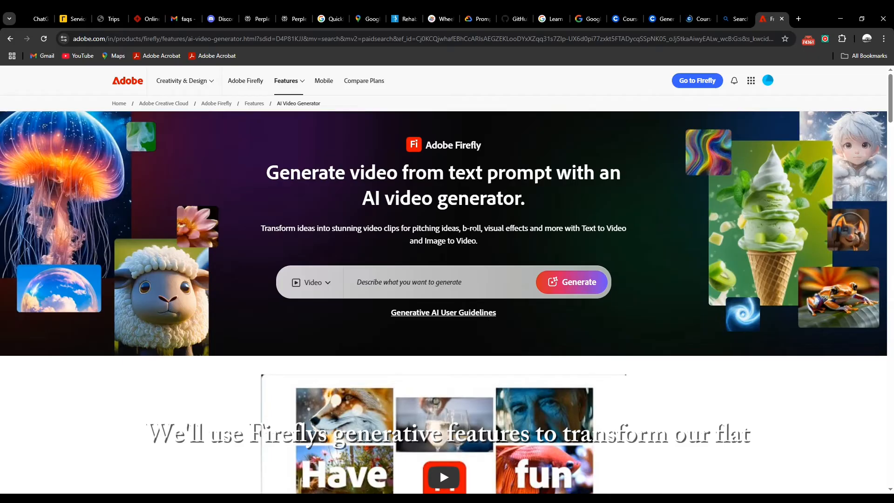
Step: Generate an image from the prompt "single blue balloon , light pink pastel background & floor", accepting the complimentary generations offer
click(324, 289)
click(313, 344)
click(388, 285)
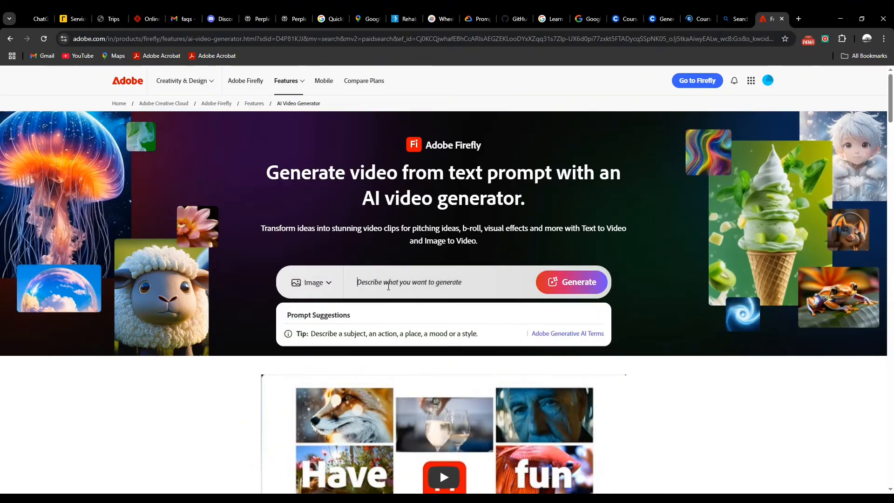
text(blue balloon , with light pink pastel background & floor)
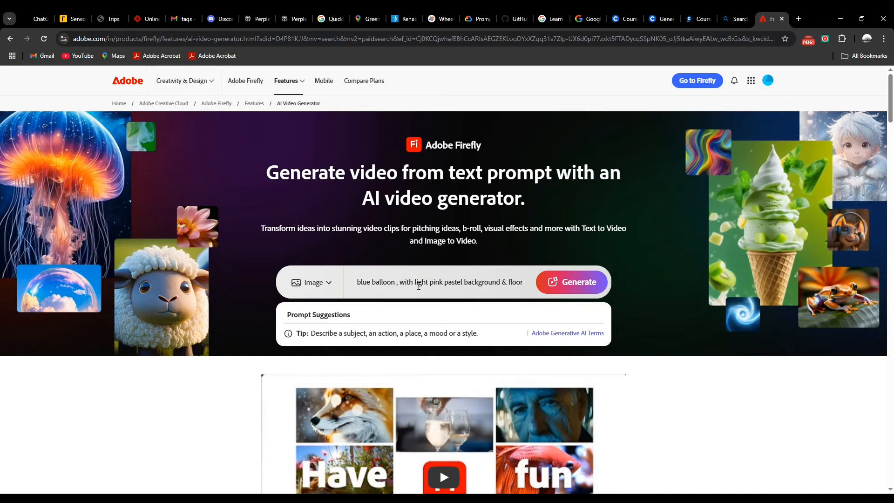
double_click(406, 283)
key(BackSpace)
key(BackSpace)
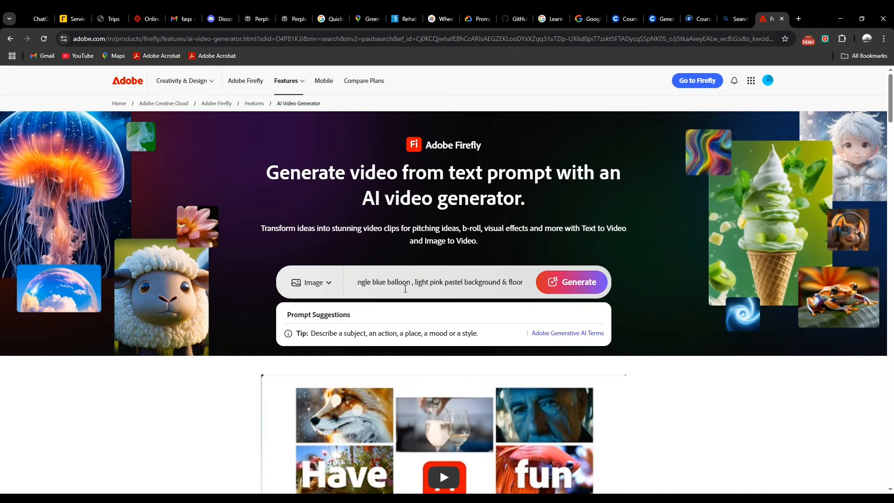
click(375, 285)
click(575, 285)
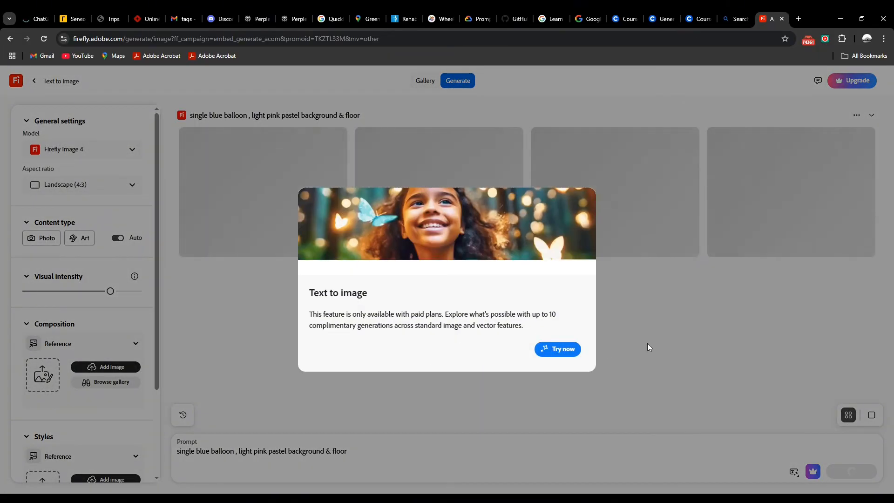
click(561, 351)
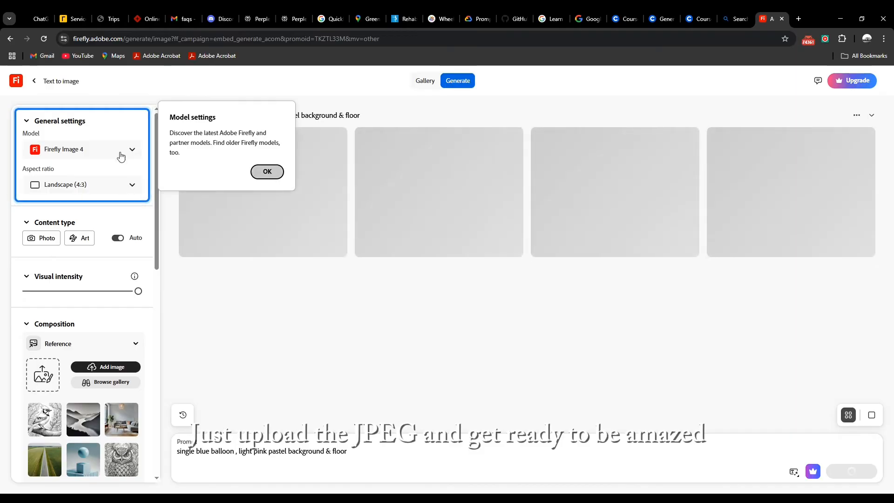
Step: Choose the Firefly Image 3 model and set the content type to Art
click(135, 149)
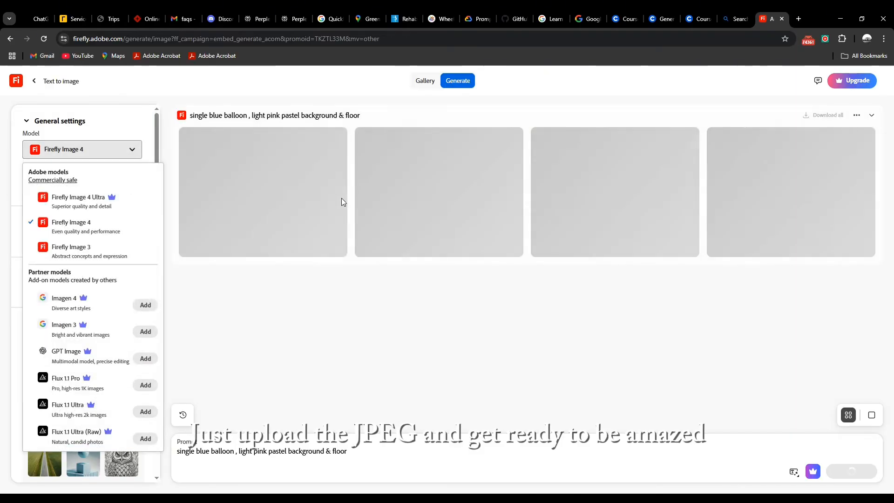
click(87, 247)
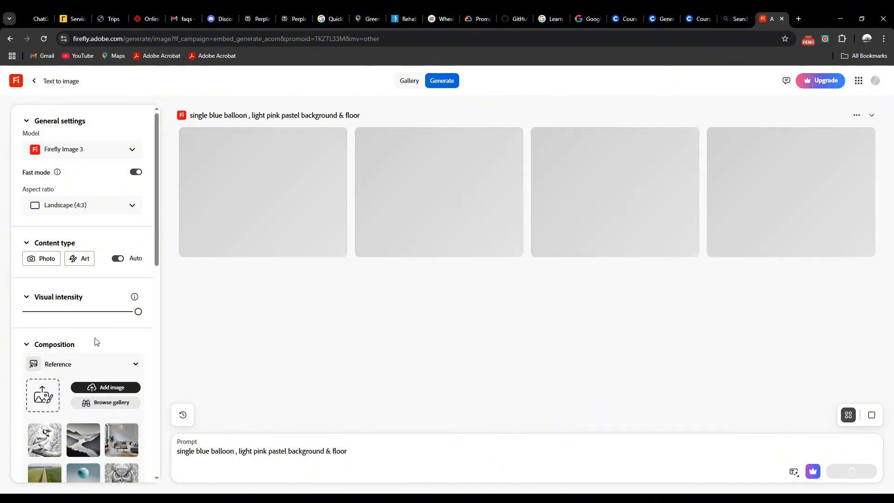
click(80, 259)
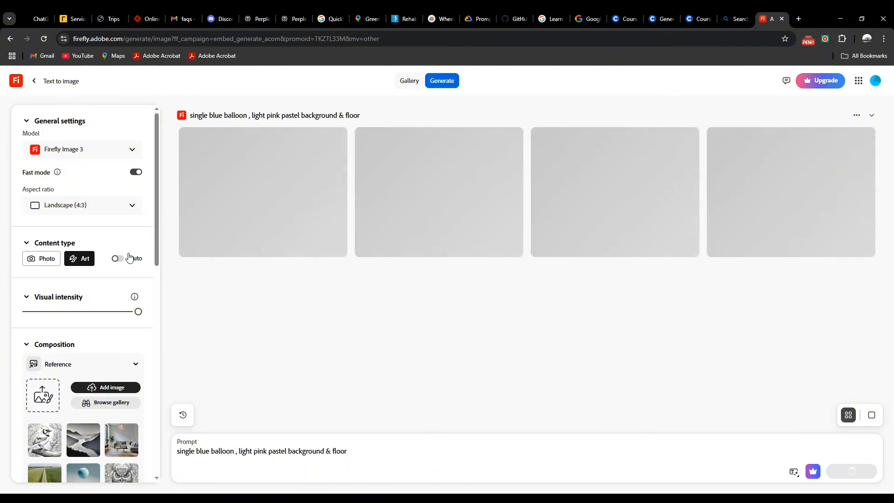
Step: Change the aspect ratio of the generated images to Square (1:1)
scroll(112, 315, down, 4)
scroll(105, 340, up, 4)
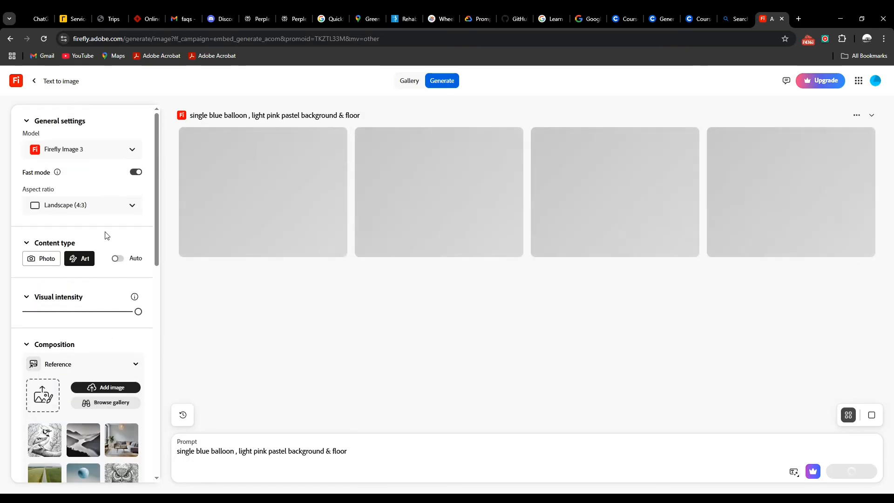
click(120, 211)
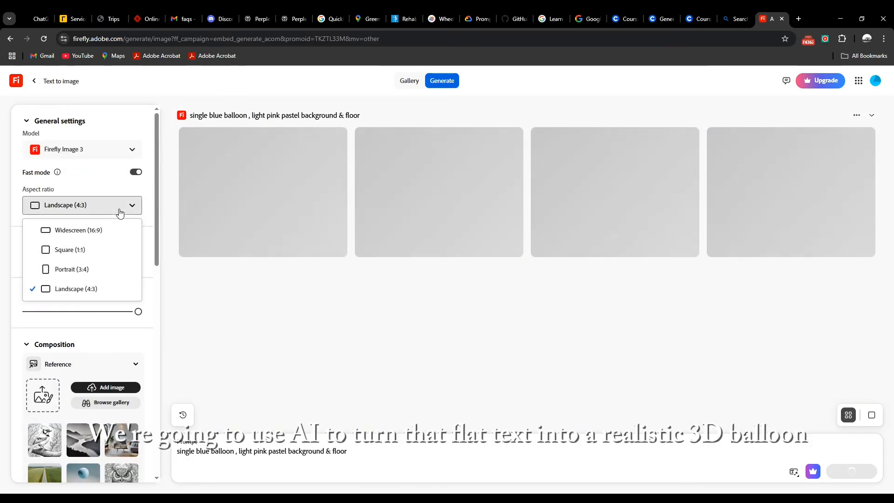
click(129, 189)
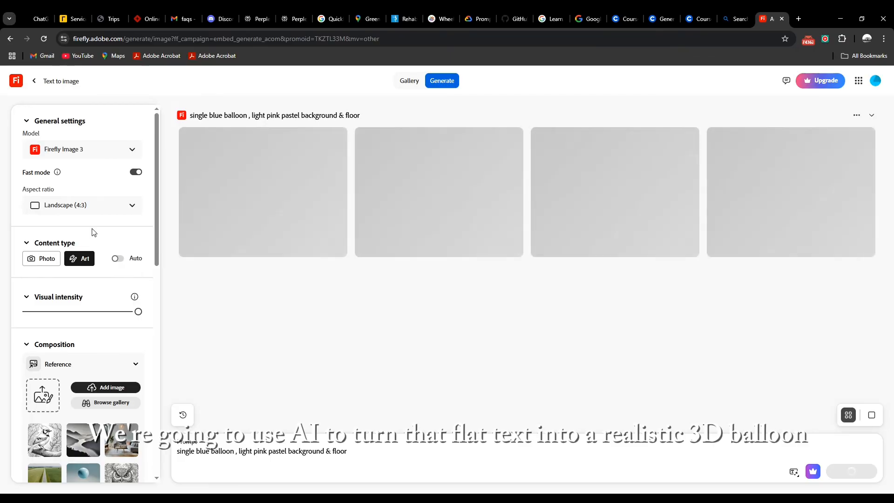
click(91, 211)
click(86, 248)
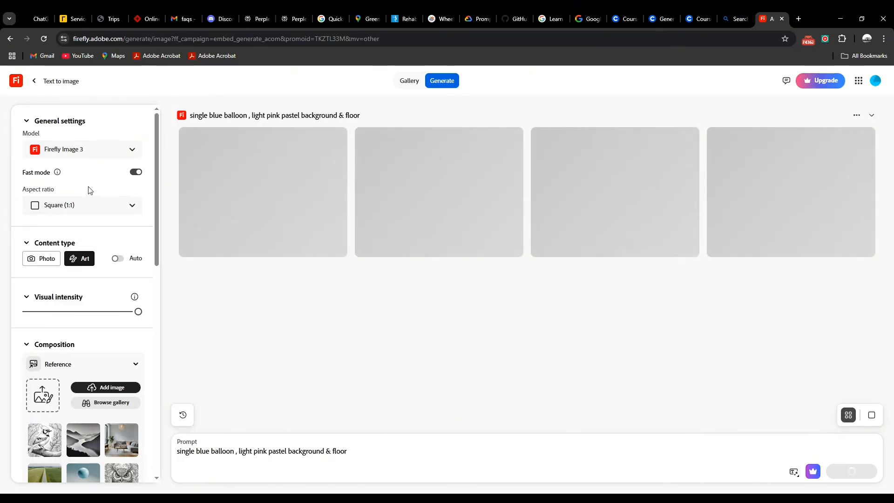
Step: Use the third generated balloon image as the style reference
scroll(90, 296, down, 3)
scroll(86, 370, down, 2)
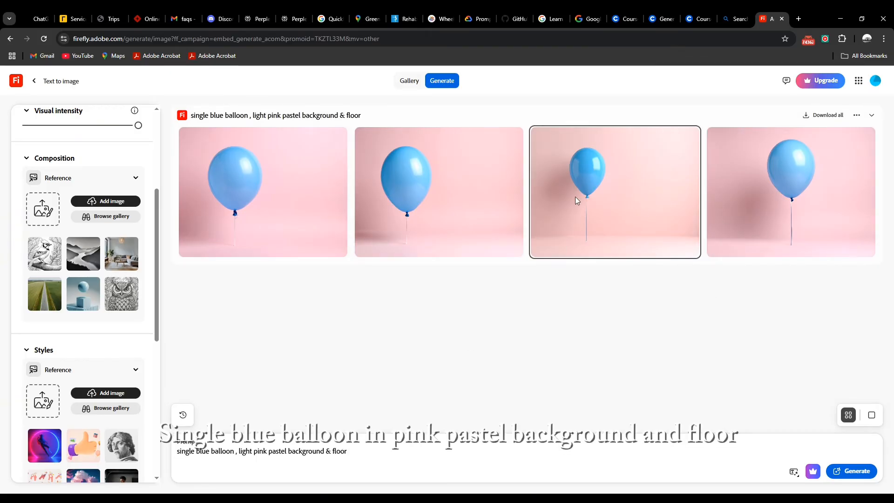
mouse_move(577, 189)
click(559, 140)
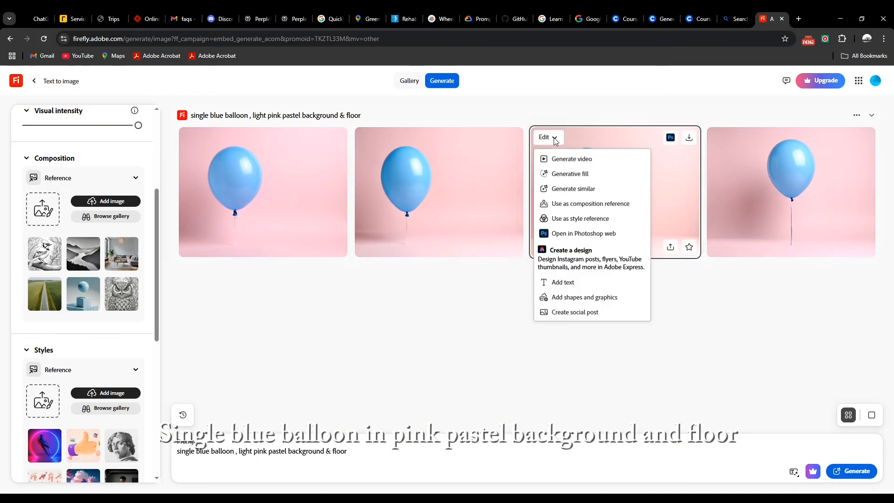
click(586, 219)
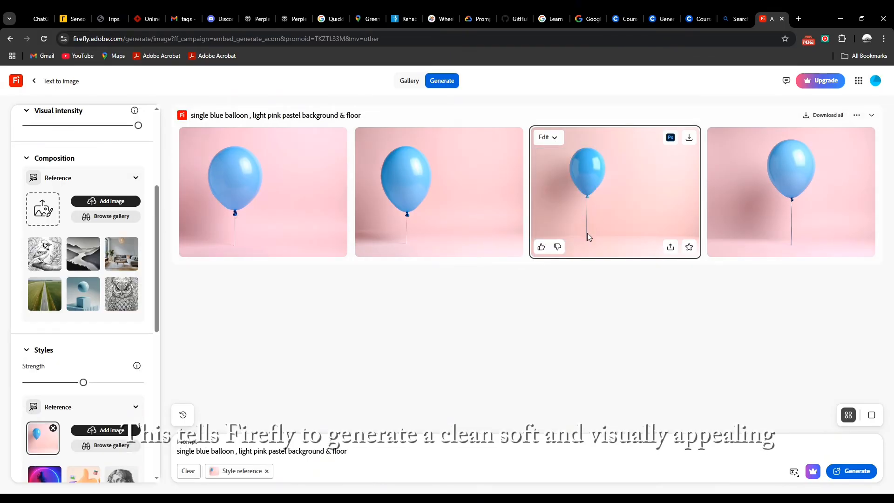
Step: Show all style effects and apply the Hyper realistic theme
scroll(83, 279, up, 1)
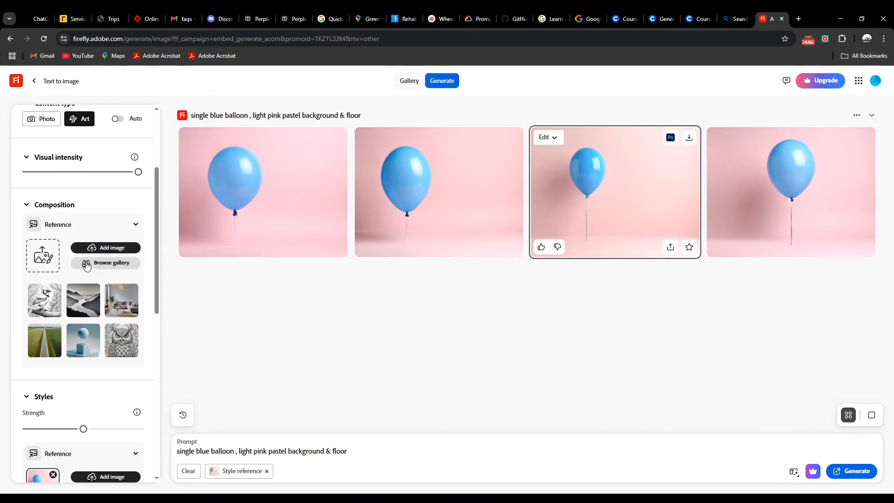
scroll(107, 326, down, 9)
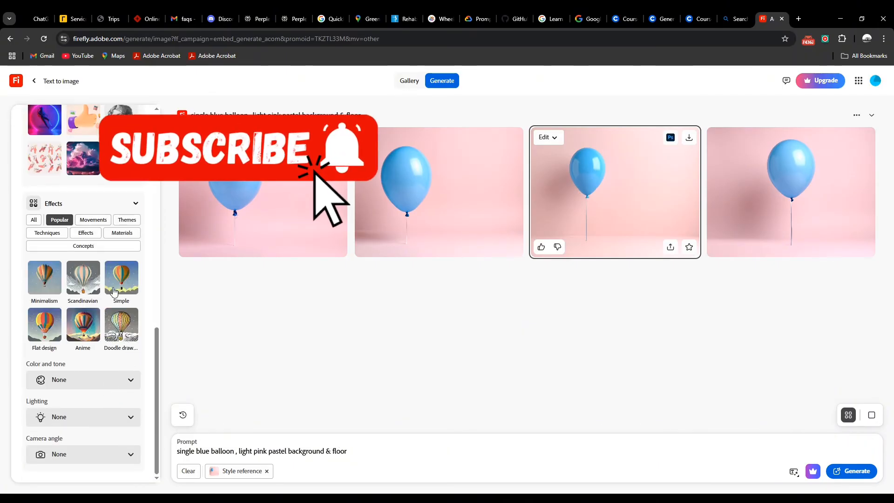
scroll(118, 322, up, 1)
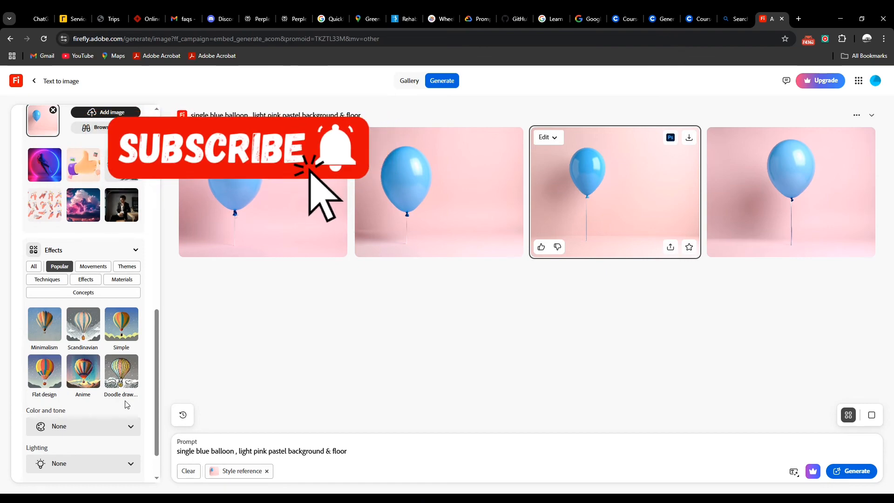
click(37, 268)
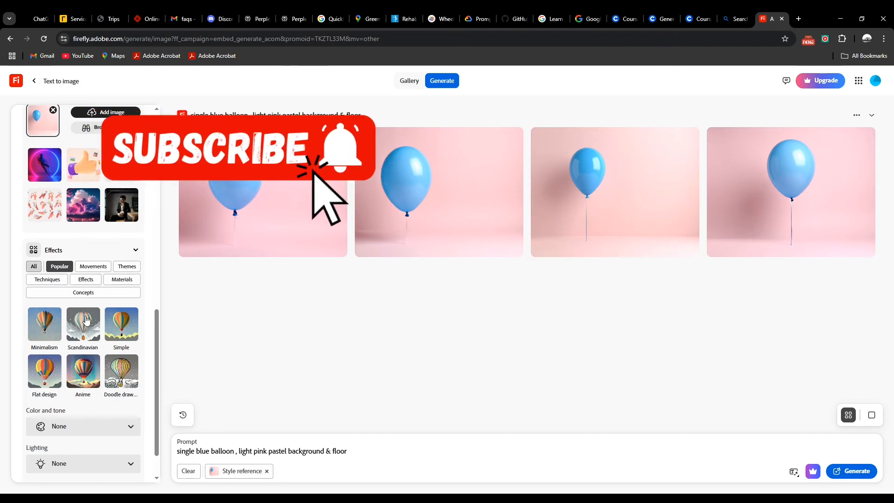
scroll(91, 337, down, 1)
scroll(91, 337, down, 10)
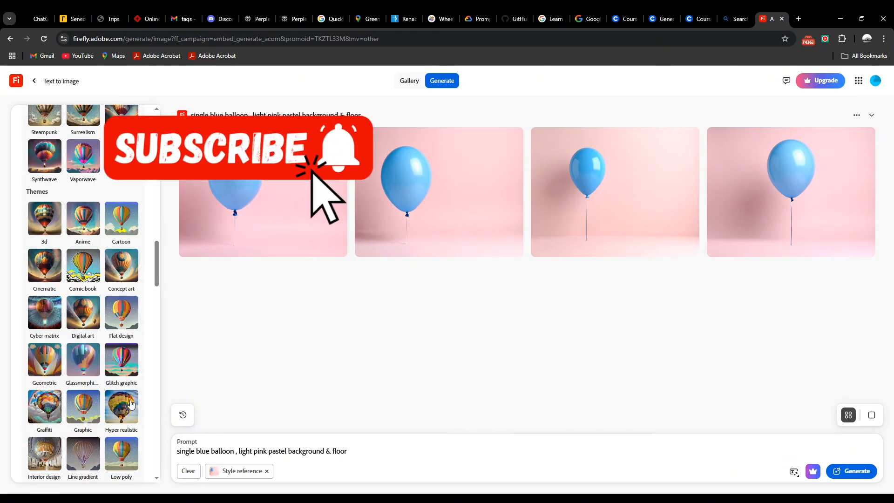
click(131, 404)
Step: Upload the blue "Boy" lettering as the composition reference and raise its strength to the maximum
scroll(119, 412, up, 10)
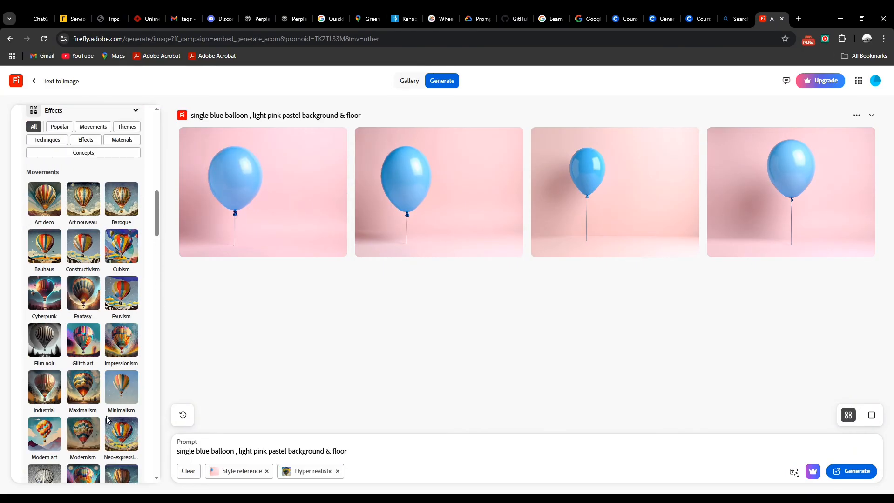
scroll(107, 420, up, 4)
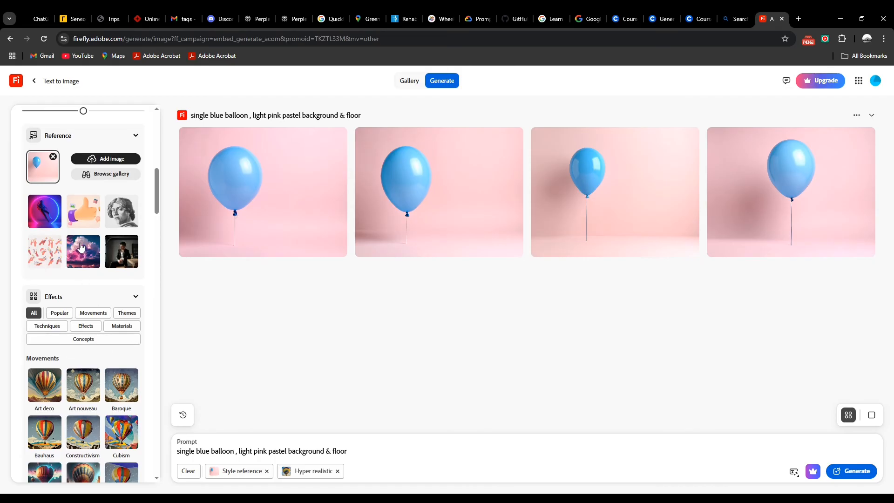
scroll(83, 233, up, 10)
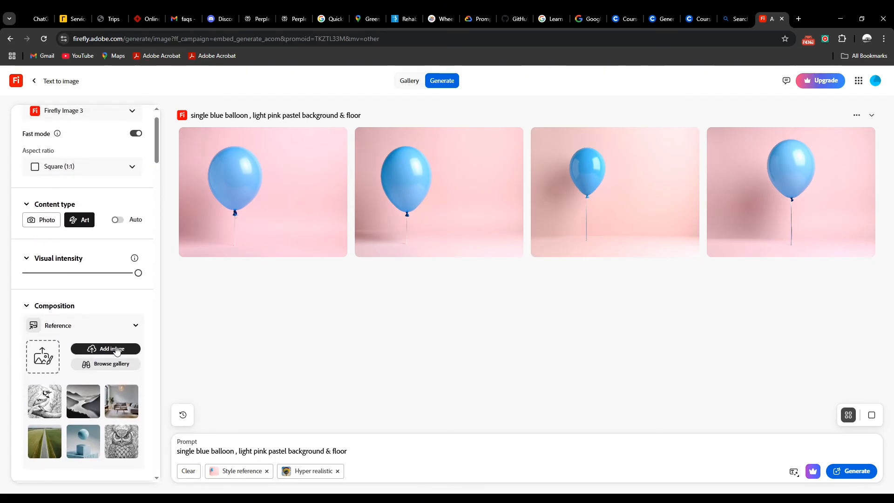
click(117, 350)
click(112, 312)
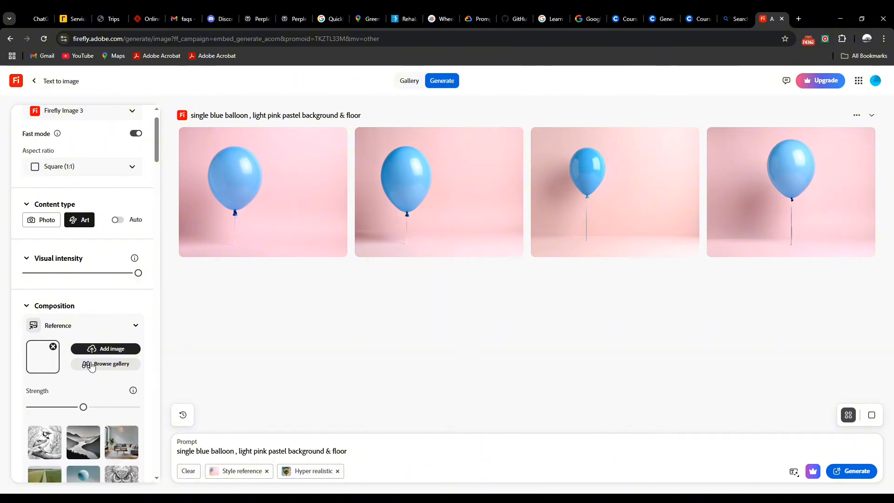
drag(91, 408, 134, 407)
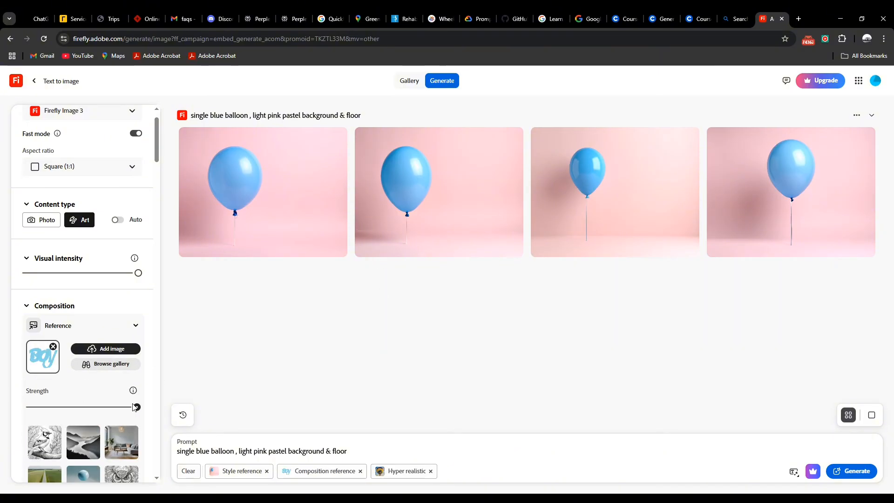
Step: Raise the style strength to the maximum and generate new images with the chosen references and effect
scroll(63, 398, down, 10)
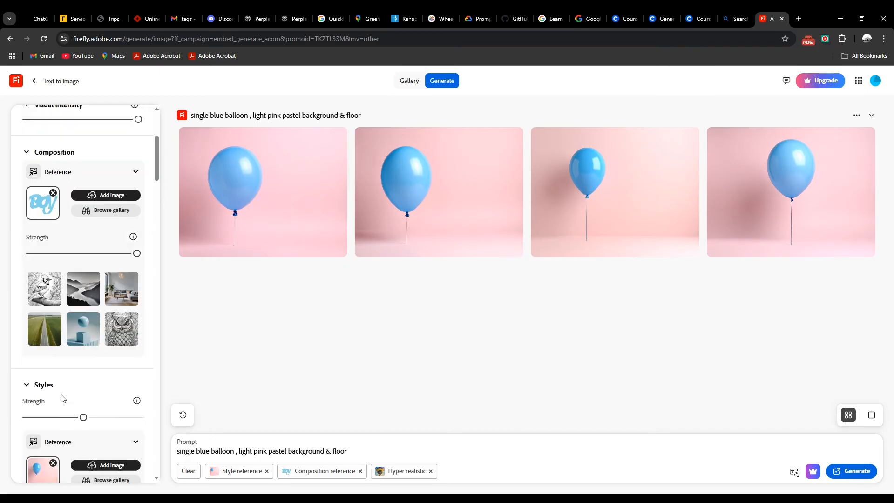
drag(83, 112, 142, 111)
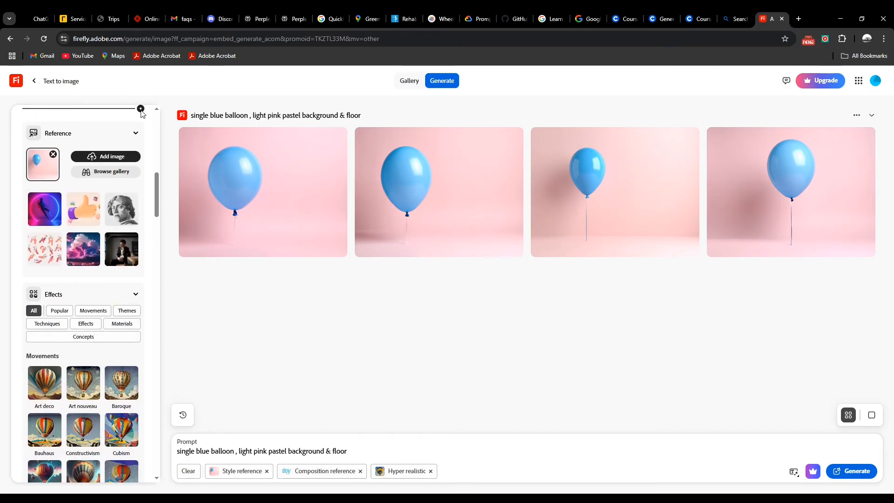
scroll(46, 310, down, 15)
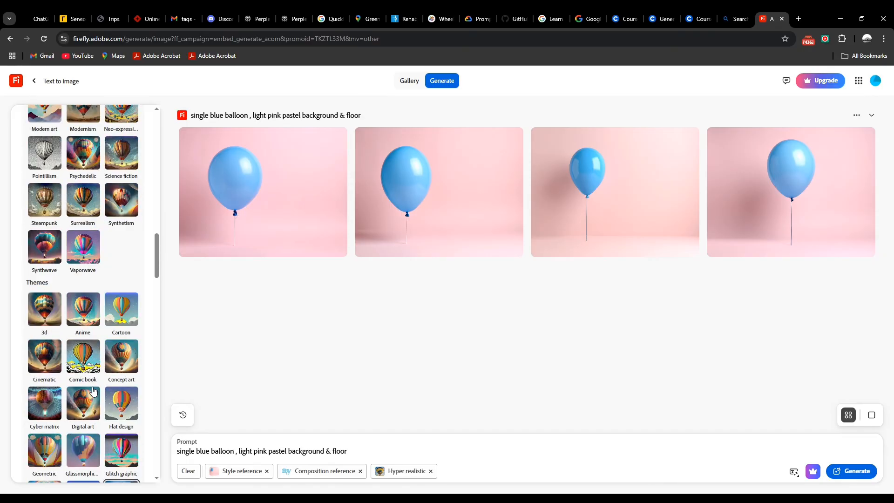
scroll(85, 399, down, 15)
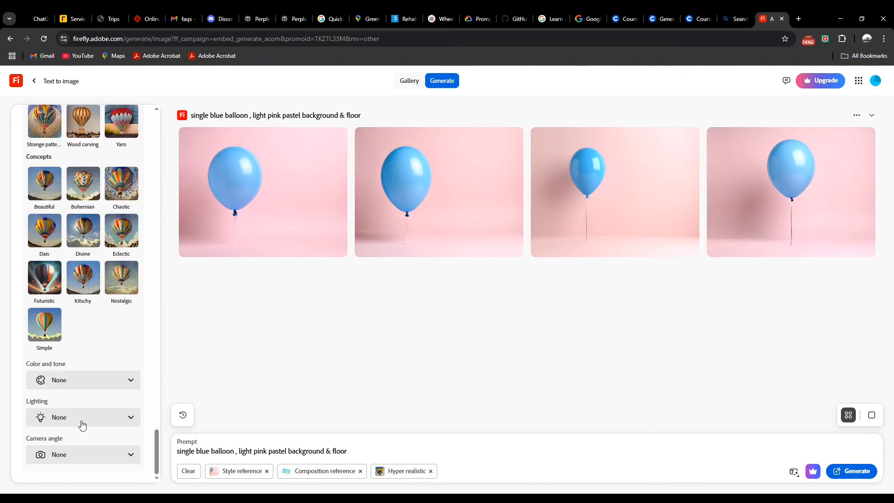
click(846, 472)
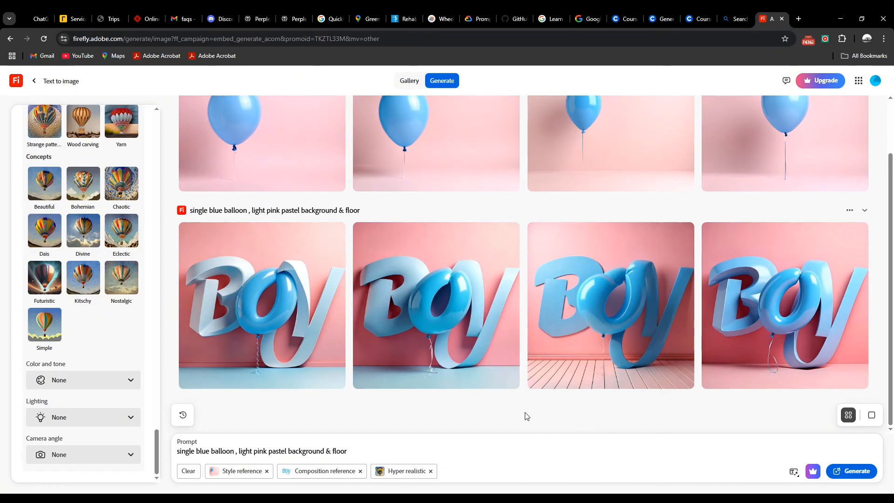
Step: Browse the new "Boy" images in the large single-image view and download the one with the wooden plank floor
mouse_move(843, 270)
click(877, 417)
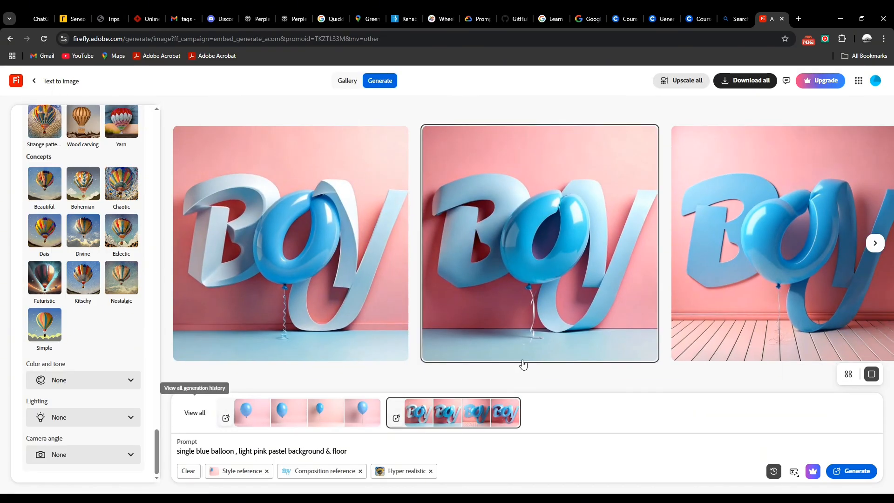
click(875, 243)
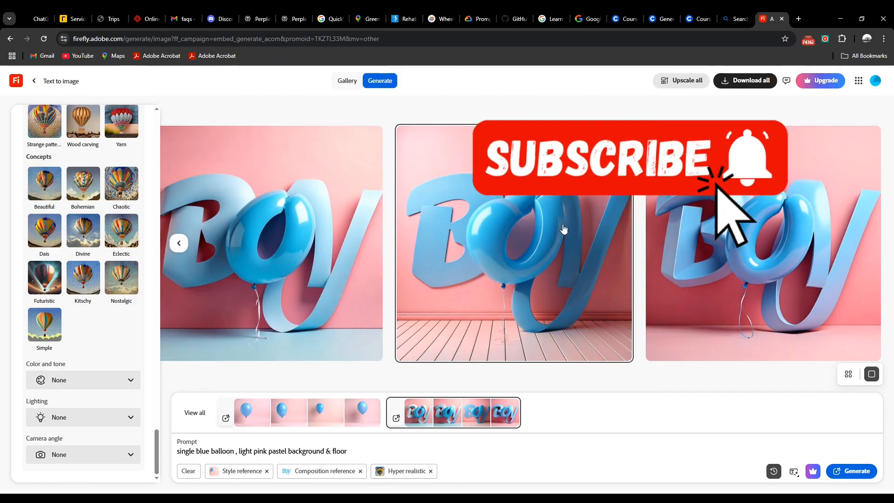
click(603, 136)
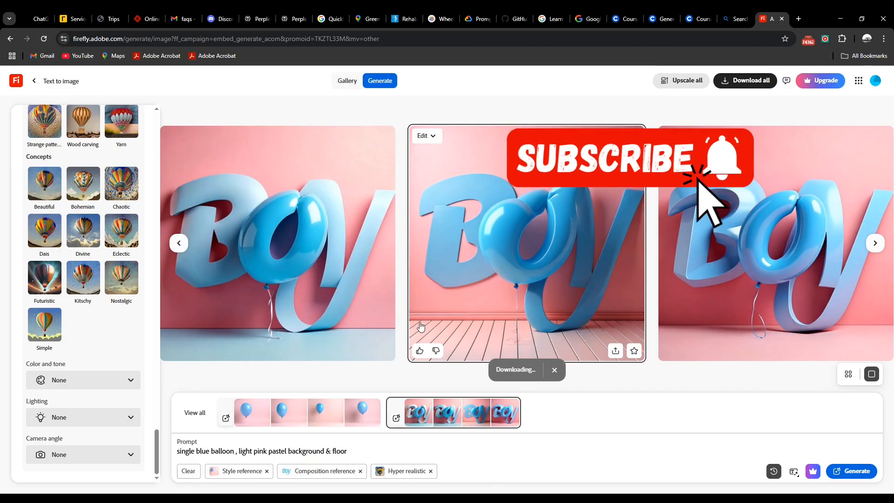
click(179, 243)
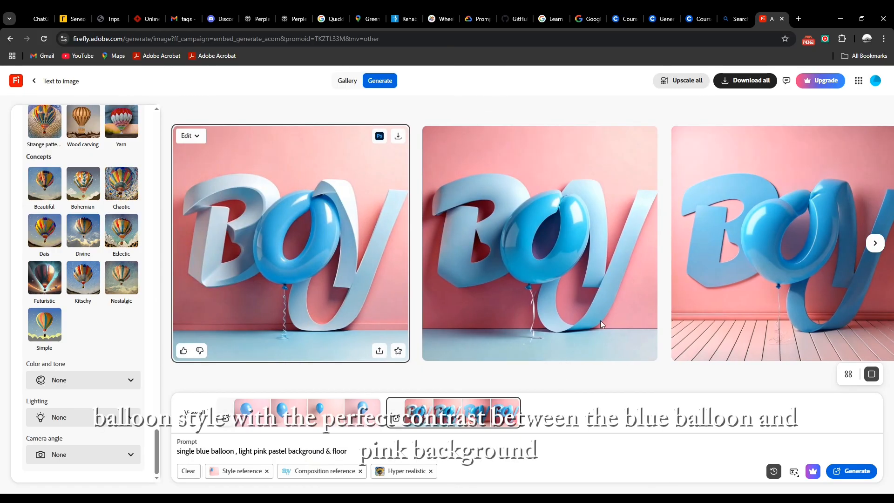